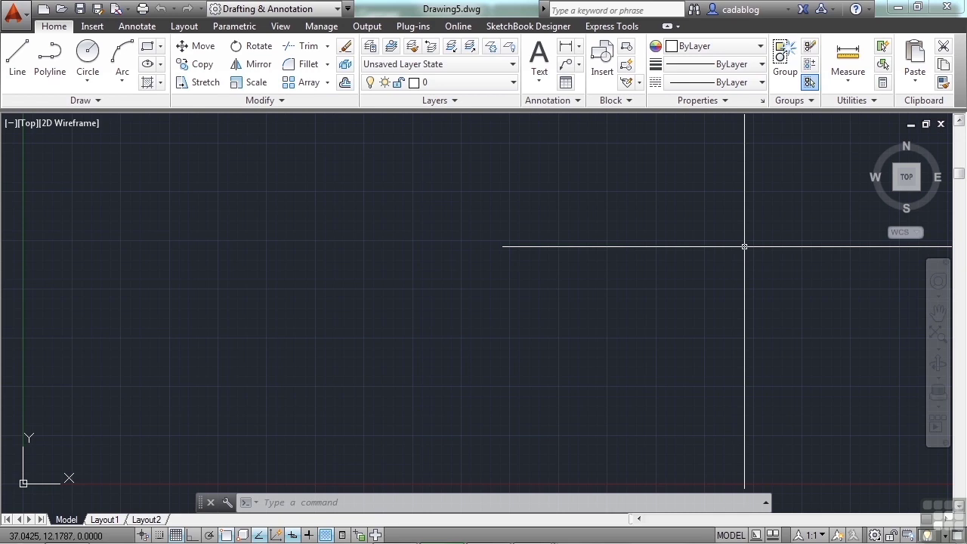
Start the CLOSE and EXIT commands in the empty drawing, cancelling each one
left_click(640, 251)
type("close")
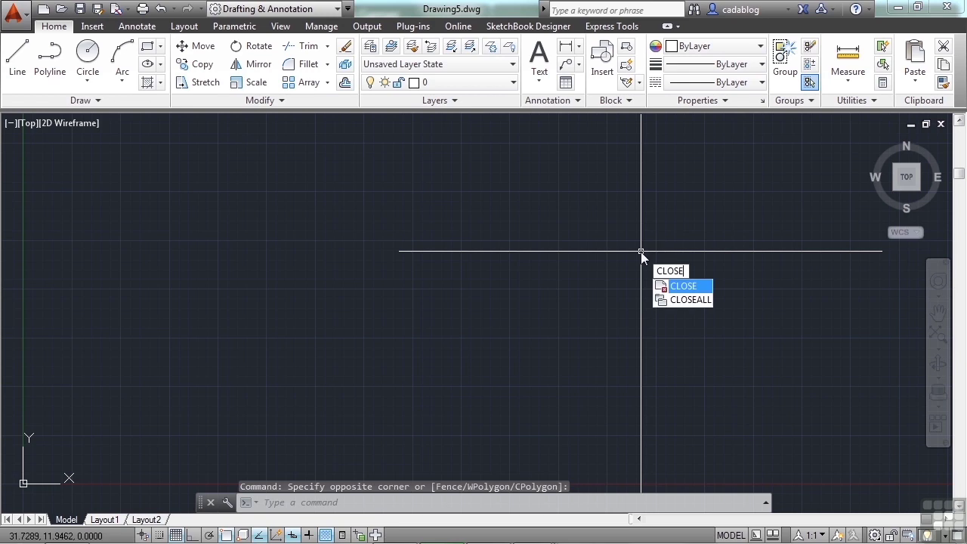
key("Escape")
type("exit")
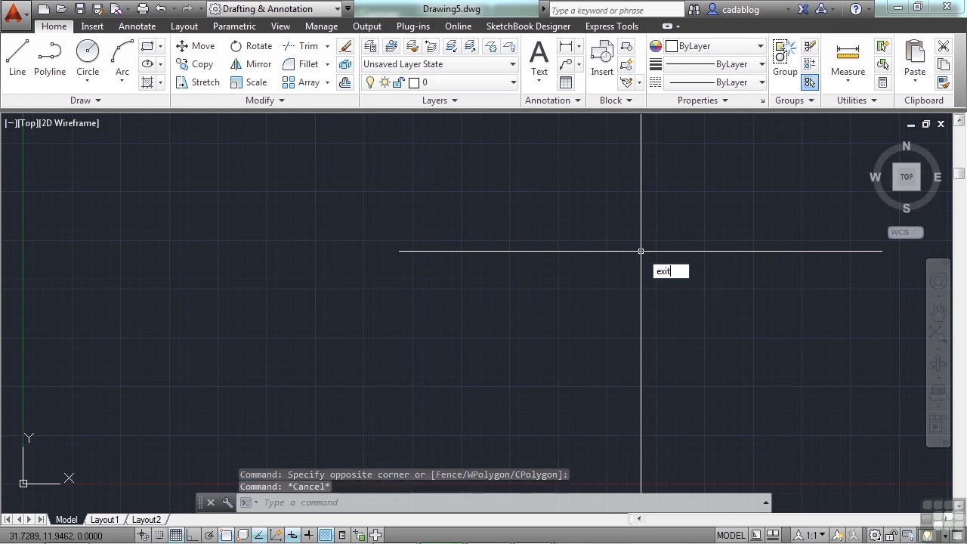
key("Escape")
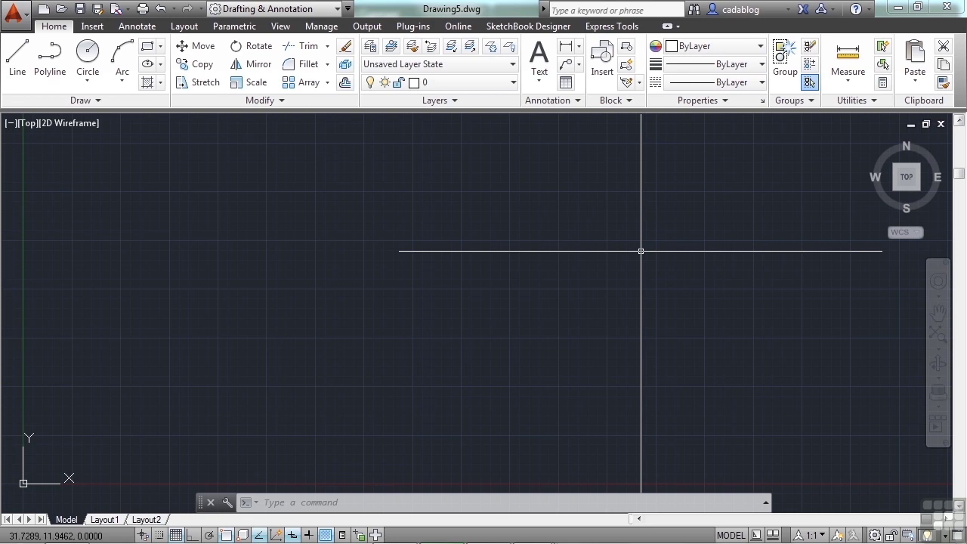
Pan the empty Drawing5 grid to the left and zoom out
left_click_drag(641, 251, 480, 277)
middle_click_drag(633, 281, 425, 282)
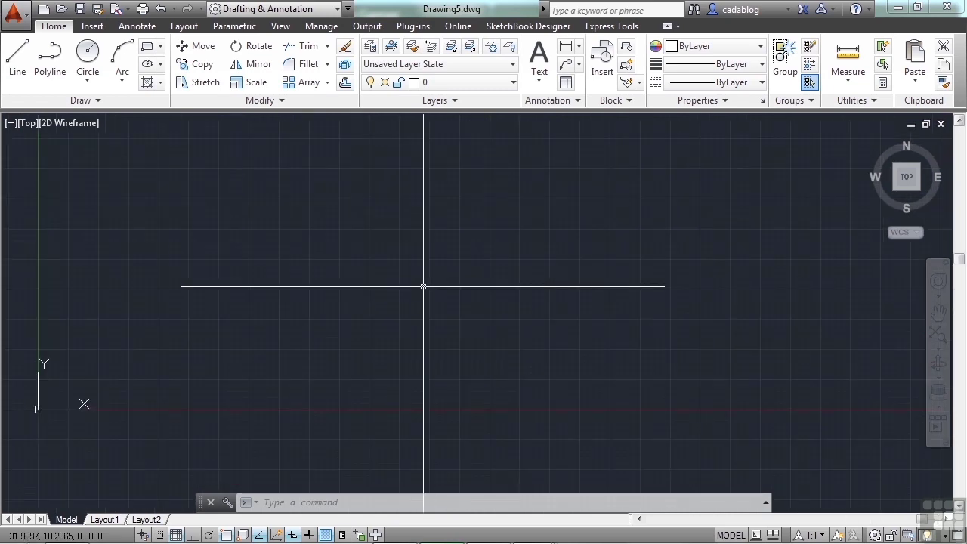
scroll(423, 286, "down", 2)
middle_click_drag(488, 292, 436, 290)
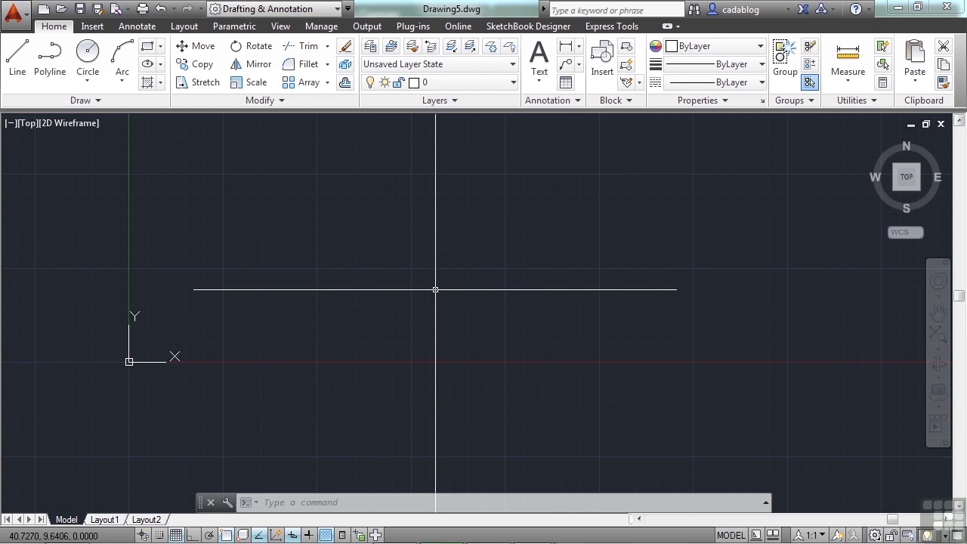
type("close")
key("Return")
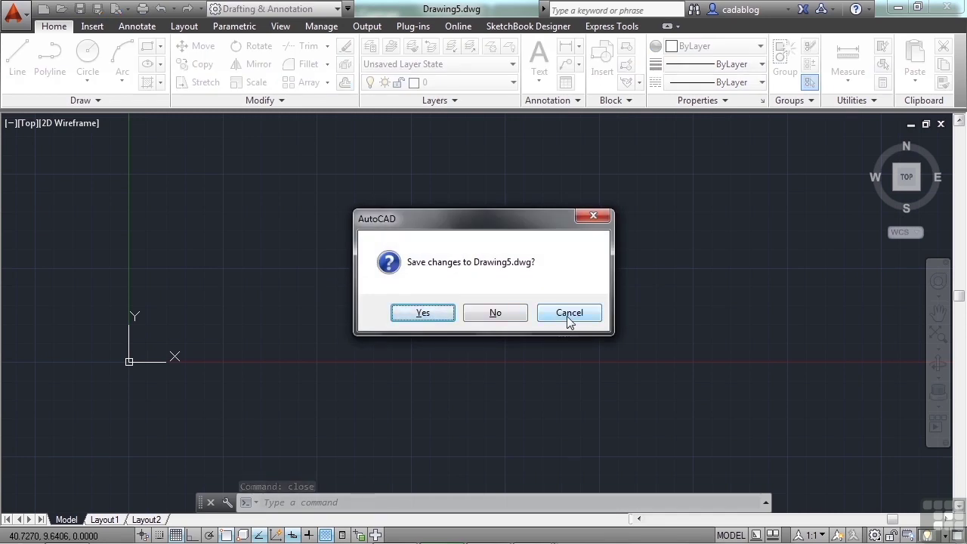
left_click(569, 320)
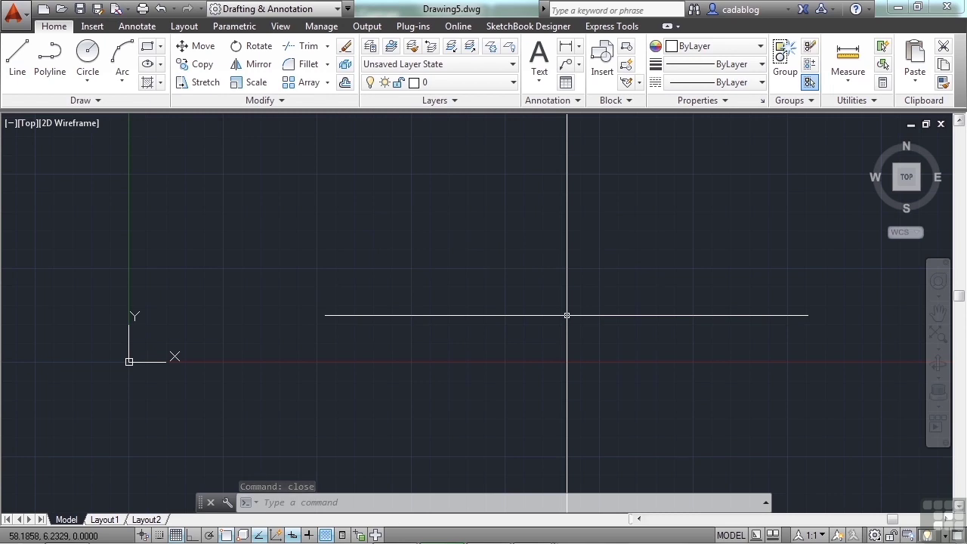
Close Drawing5 without saving, then Wheel Assembly, Drawing4, Drawing3, Drawing2 and Beam Clamp
left_click(941, 124)
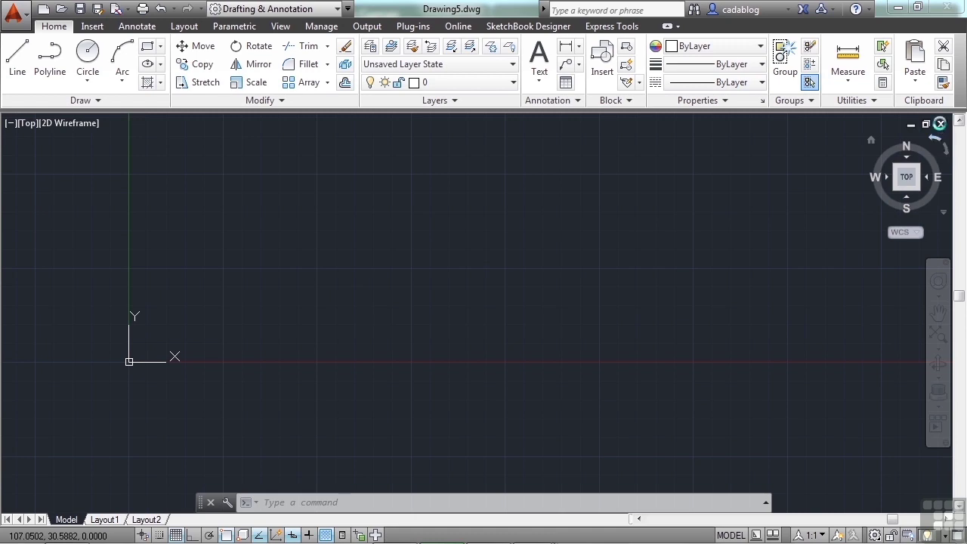
left_click(509, 315)
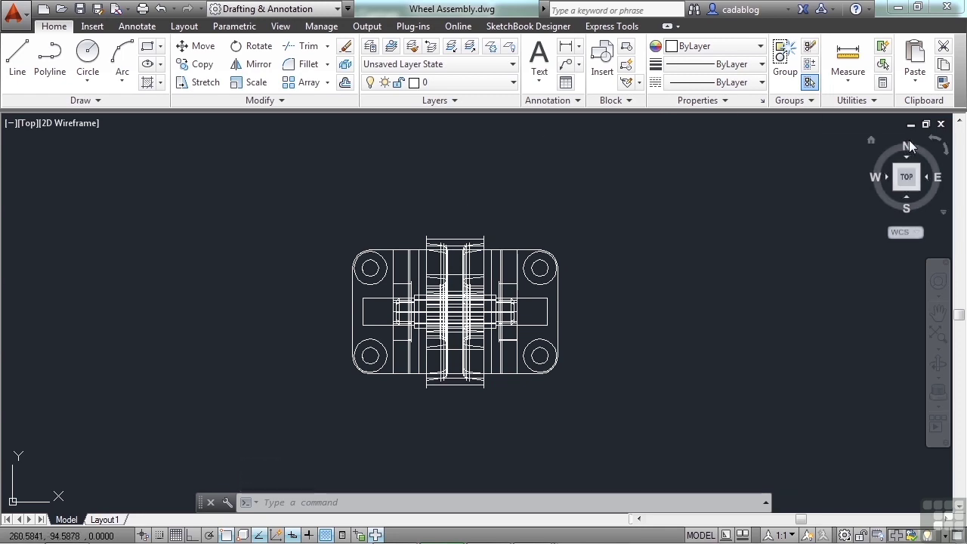
left_click(940, 125)
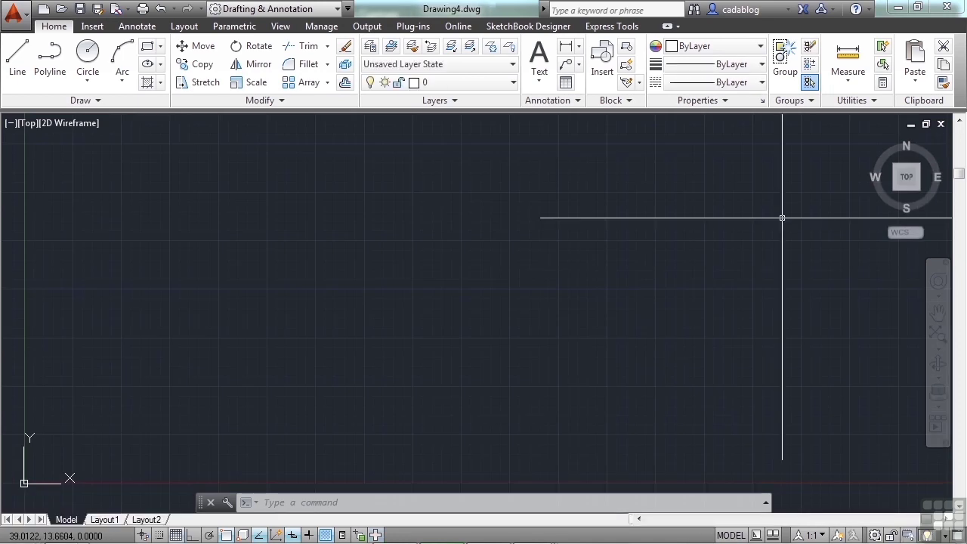
left_click(940, 125)
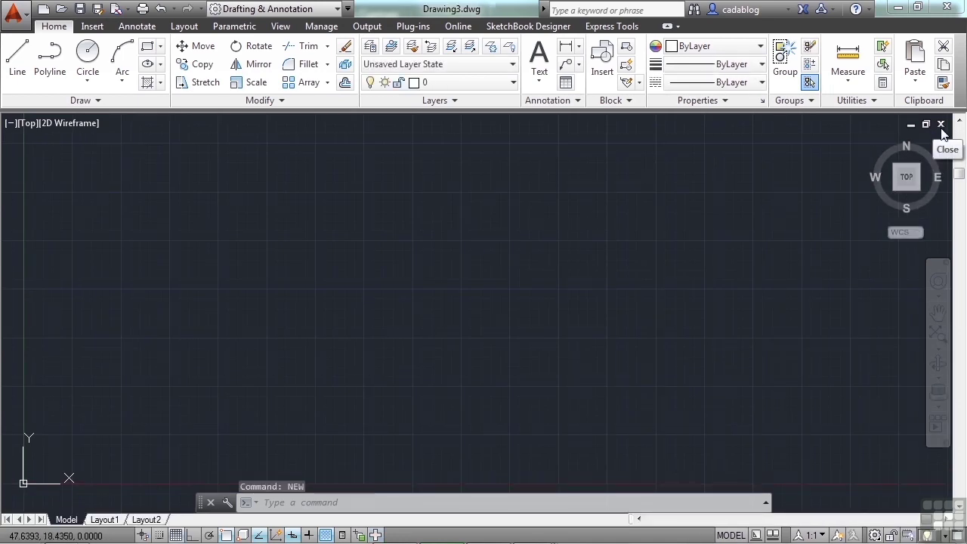
left_click(940, 125)
left_click(941, 126)
left_click(940, 126)
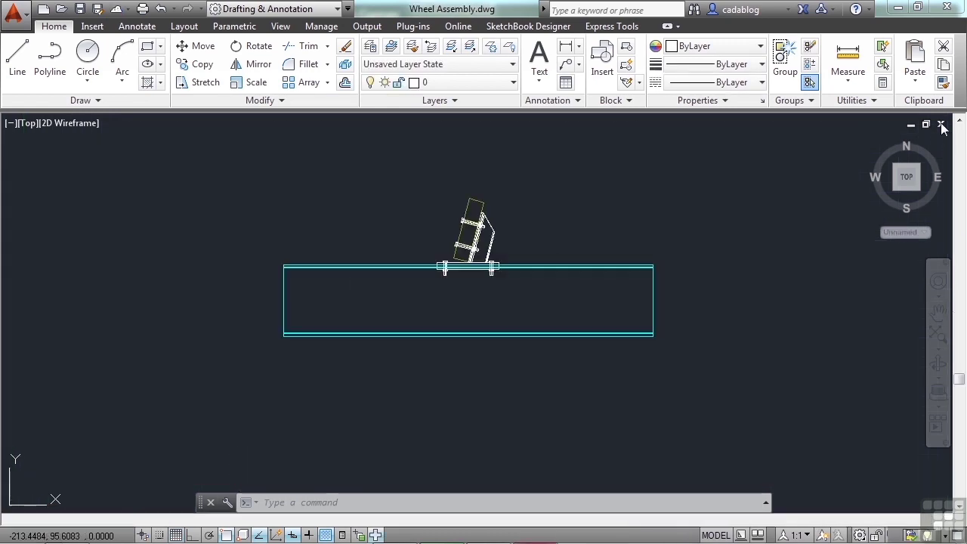
left_click(940, 125)
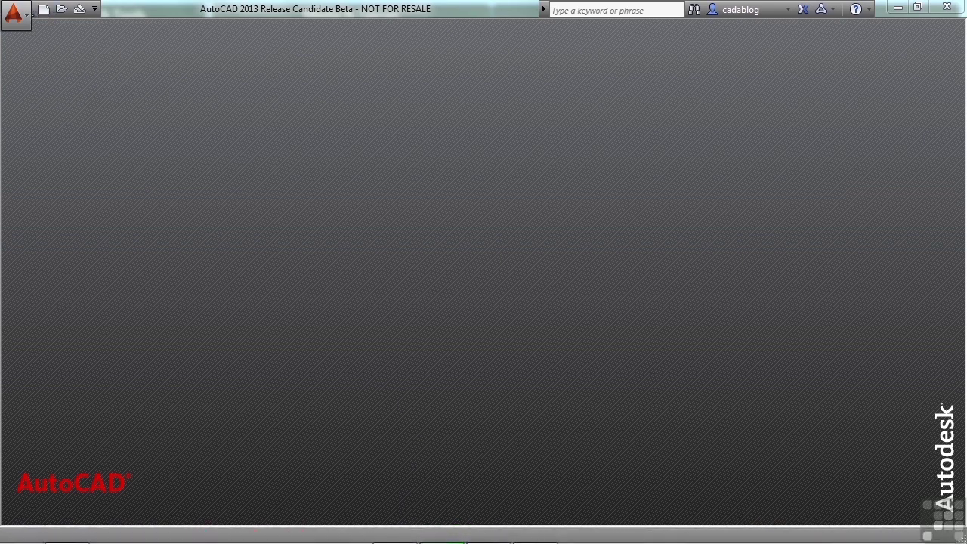
Open Wheel Assembly.dwg from the Application menu's Recent Documents list
left_click(27, 13)
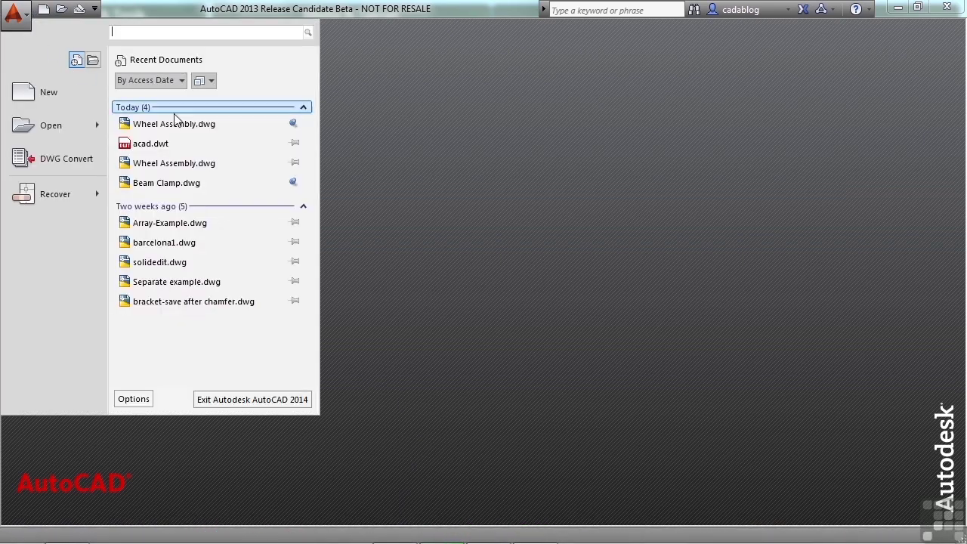
left_click(194, 127)
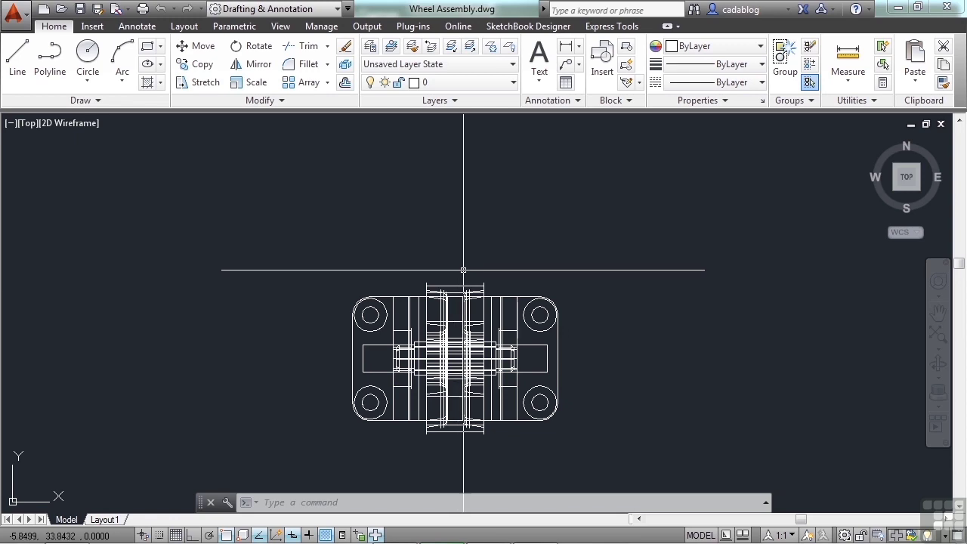
Save Wheel Assembly.dwg under its current name, and cancel the Save Drawing As dialog
left_click(81, 9)
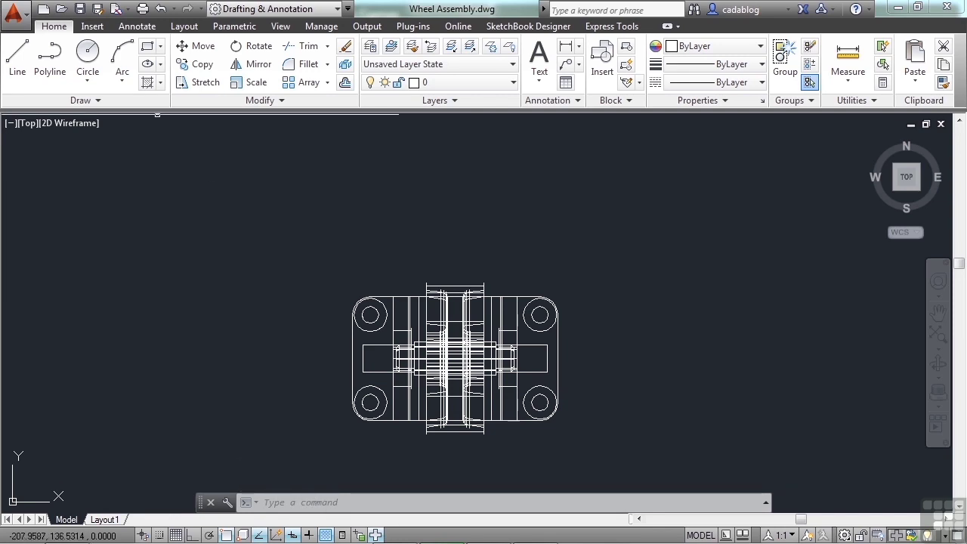
left_click(99, 10)
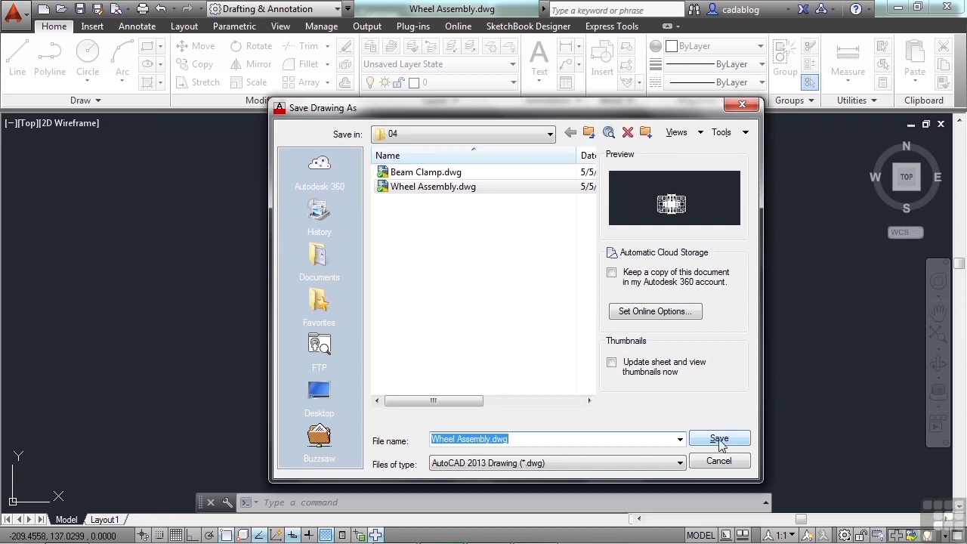
left_click(723, 461)
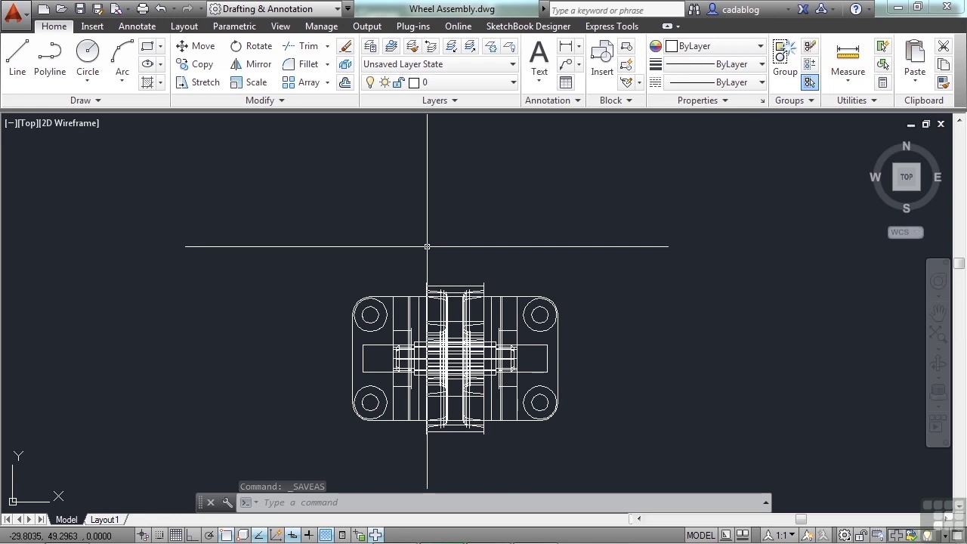
Run QSAVE to save Wheel Assembly.dwg under its existing name
type("QSAv")
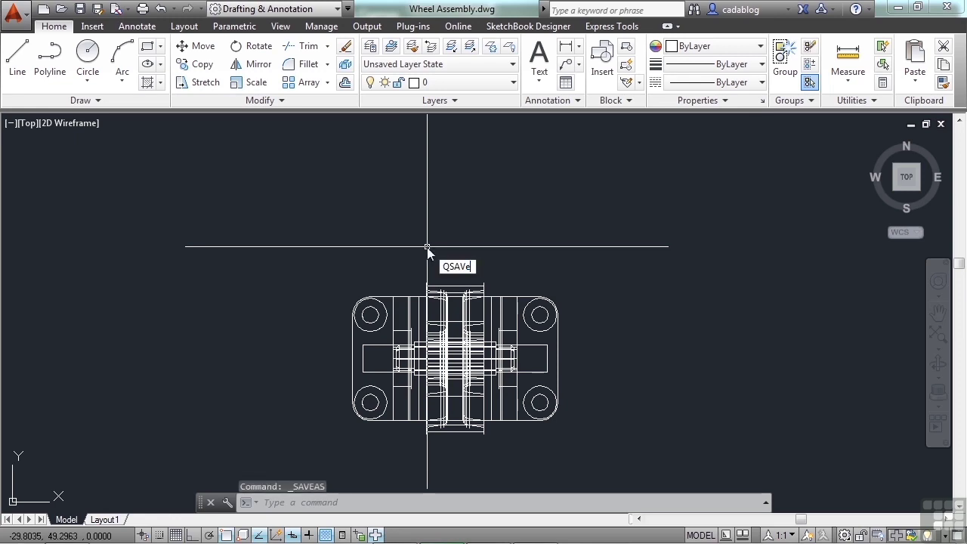
key("Return")
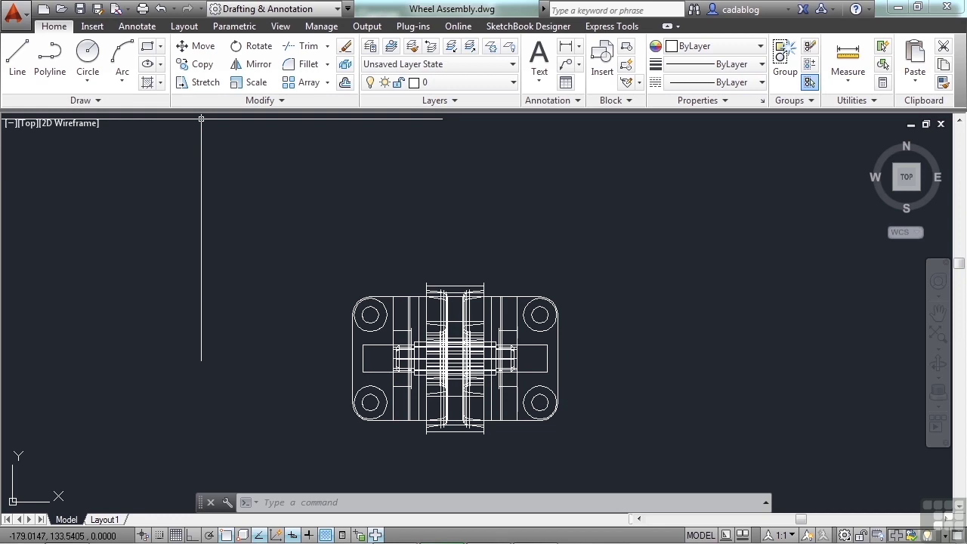
left_click(14, 14)
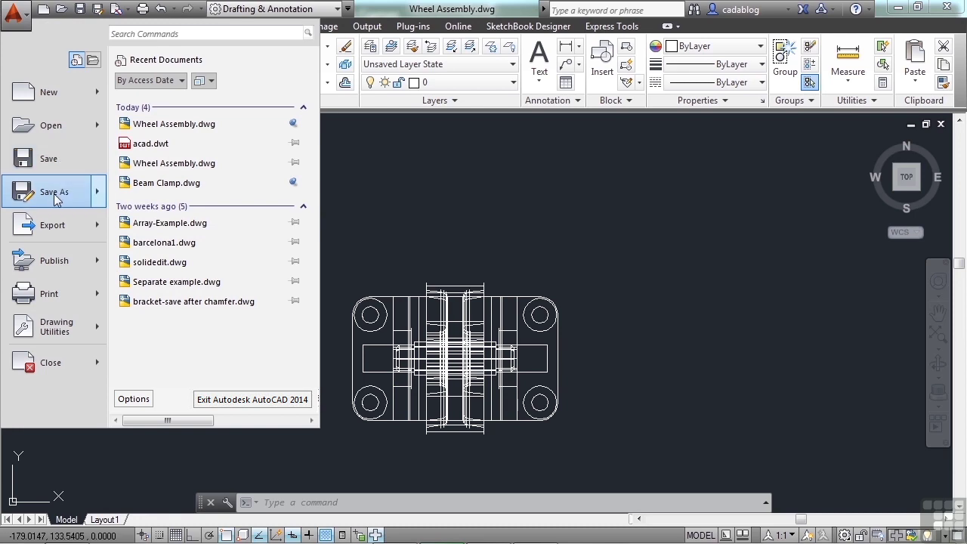
mouse_move(57, 195)
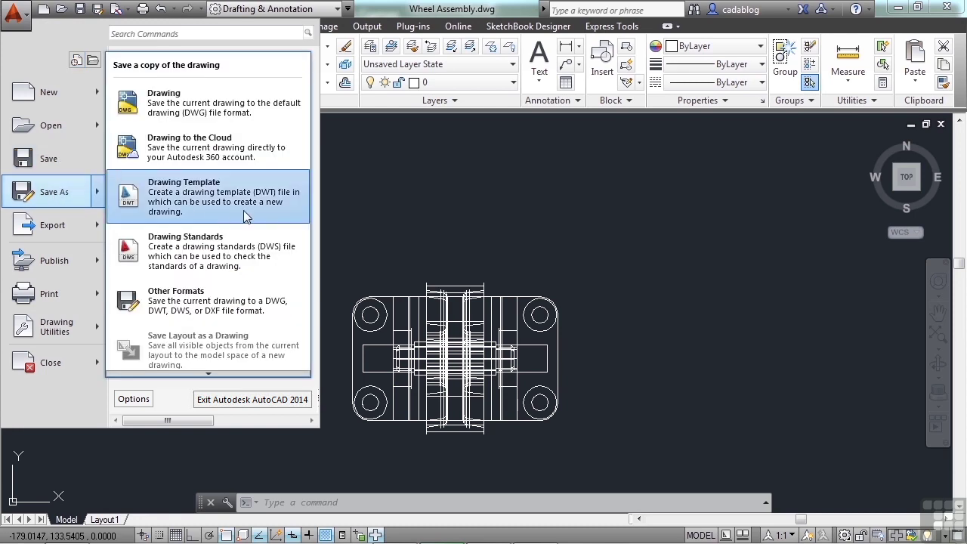
left_click(376, 228)
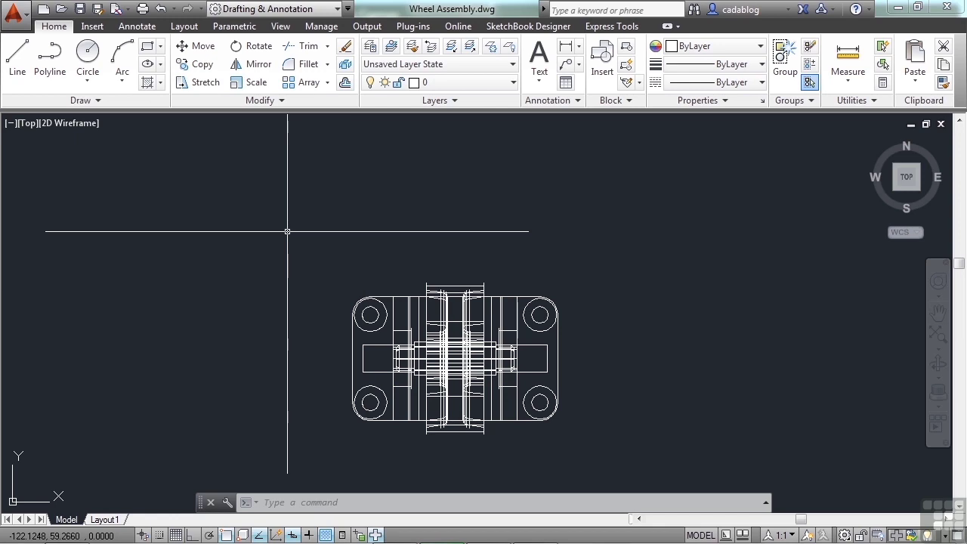
Quick-save Wheel Assembly.dwg twice with Ctrl+S, then pan the assembly into a new position
key("ctrl+s")
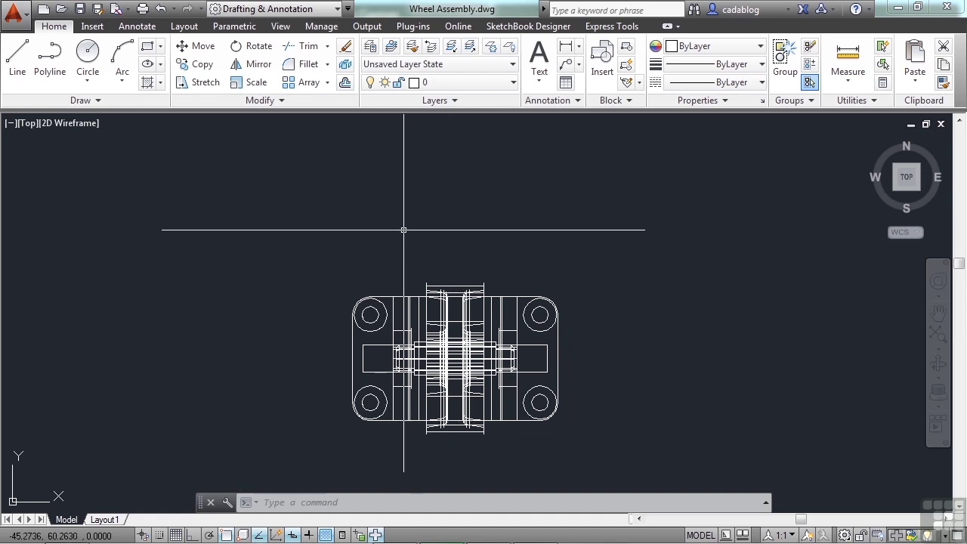
key("ctrl+s")
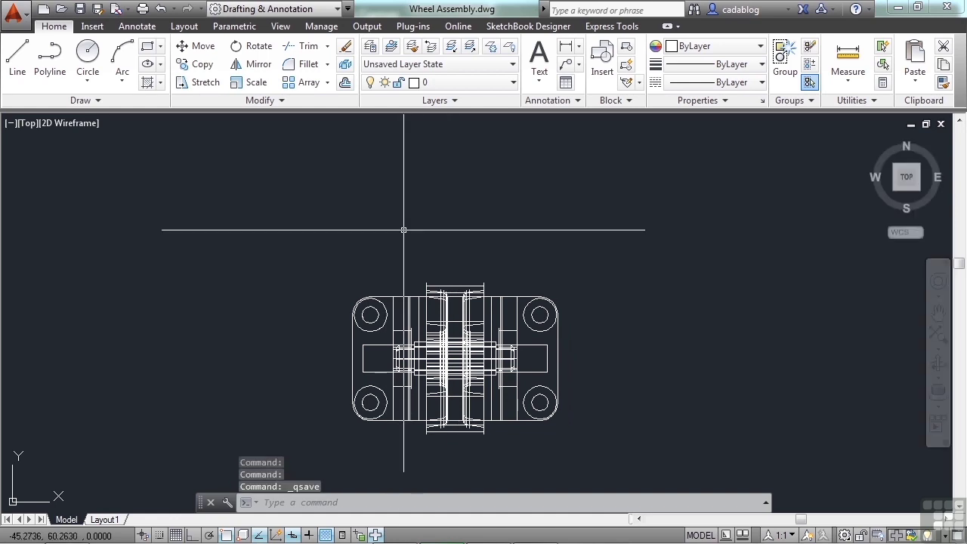
middle_click_drag(548, 308, 610, 239)
middle_click_drag(510, 308, 449, 313)
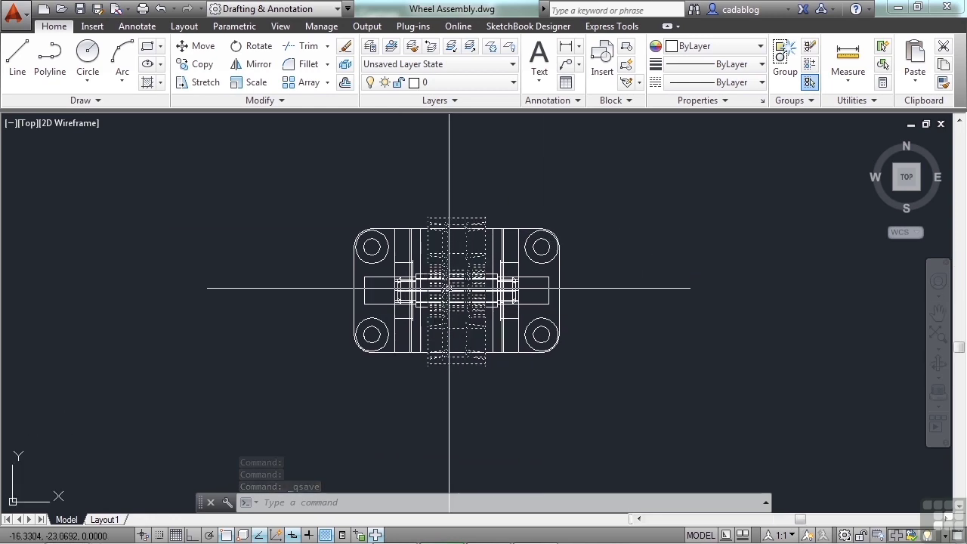